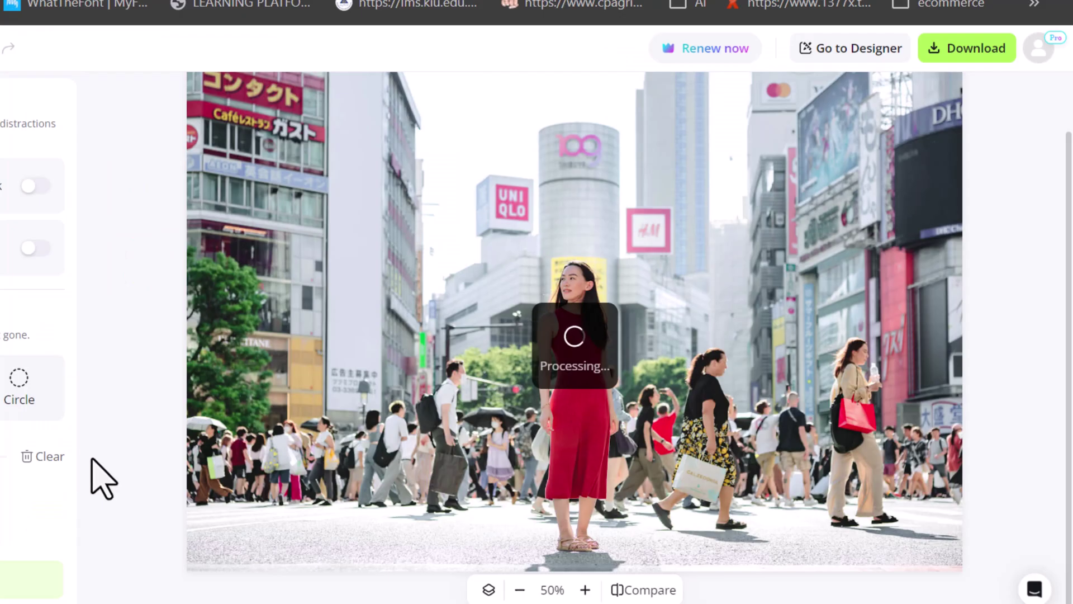
Check the original crowd photo, remove eyeglasses and watermark, then compare the portrait at 80%
{"action": "left_click", "coordinate": [647, 590]}
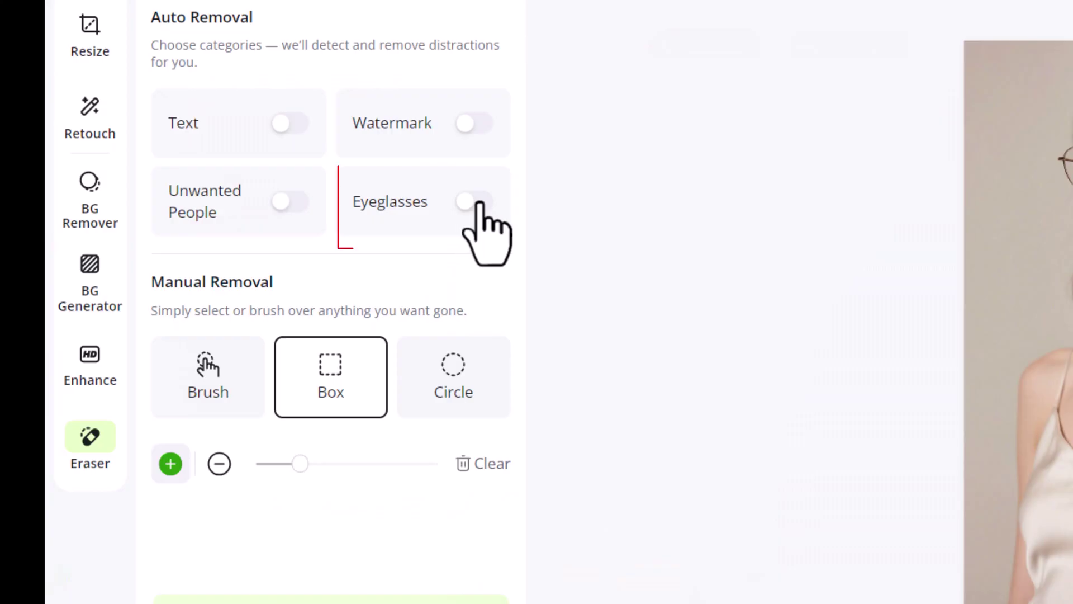
{"action": "left_click", "coordinate": [477, 206]}
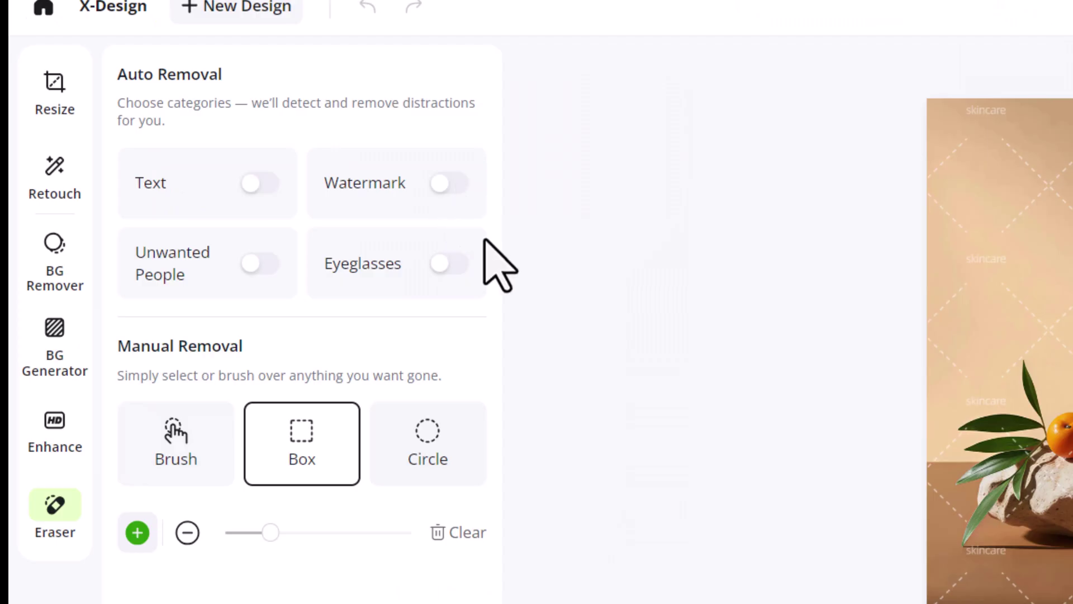
{"action": "left_click", "coordinate": [445, 182]}
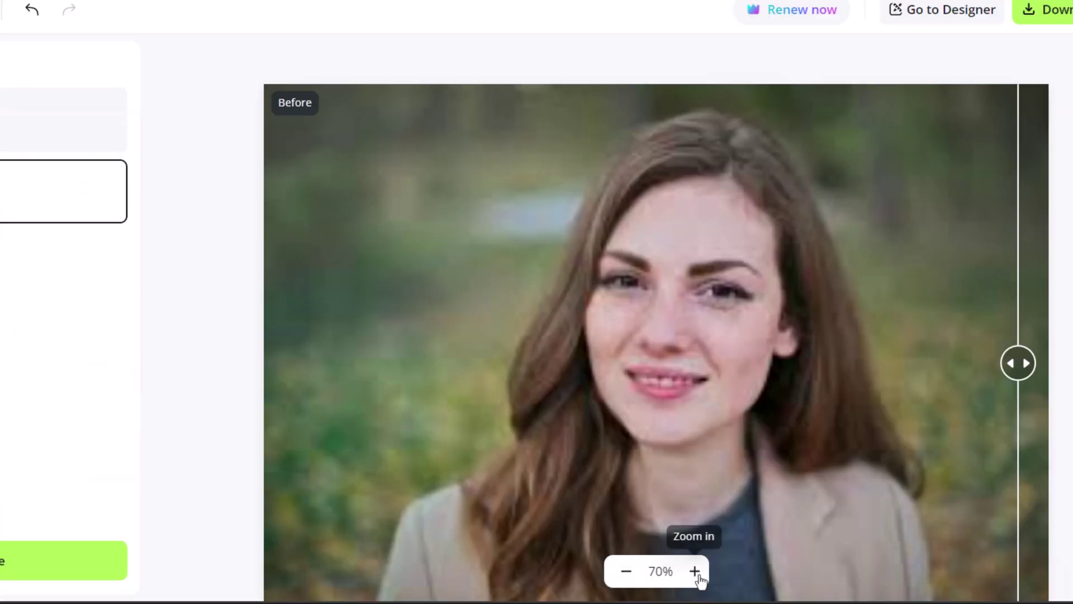
{"action": "left_click", "coordinate": [694, 570]}
{"action": "left_click_drag", "start_coordinate": [1061, 401], "coordinate": [709, 501]}
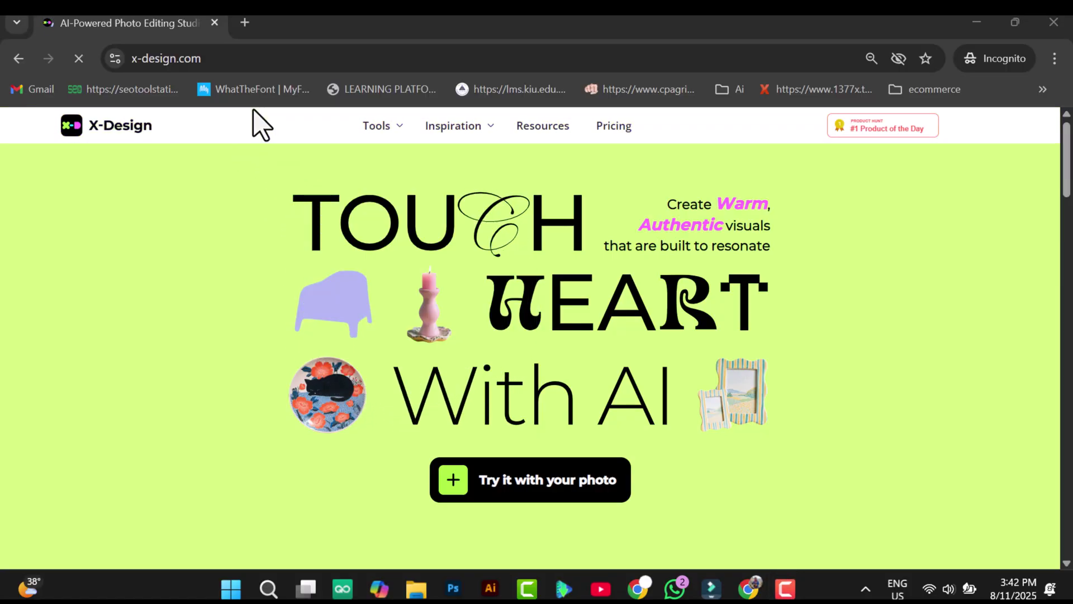
Reveal x-design.com's full web address and scroll down through the homepage
{"action": "left_click_drag", "start_coordinate": [234, 54], "coordinate": [110, 53]}
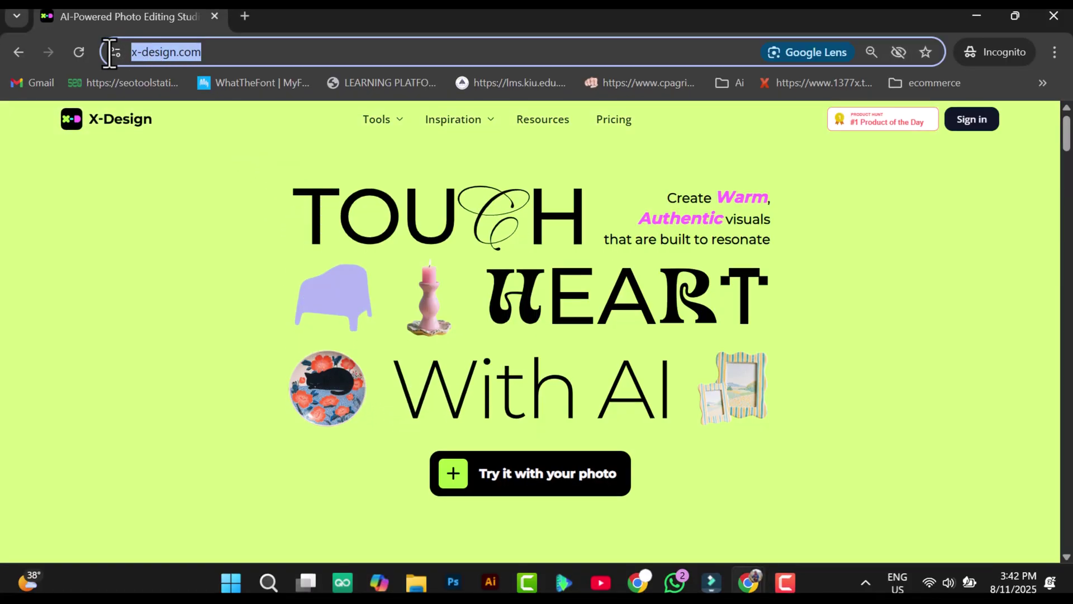
{"action": "left_click", "coordinate": [249, 51]}
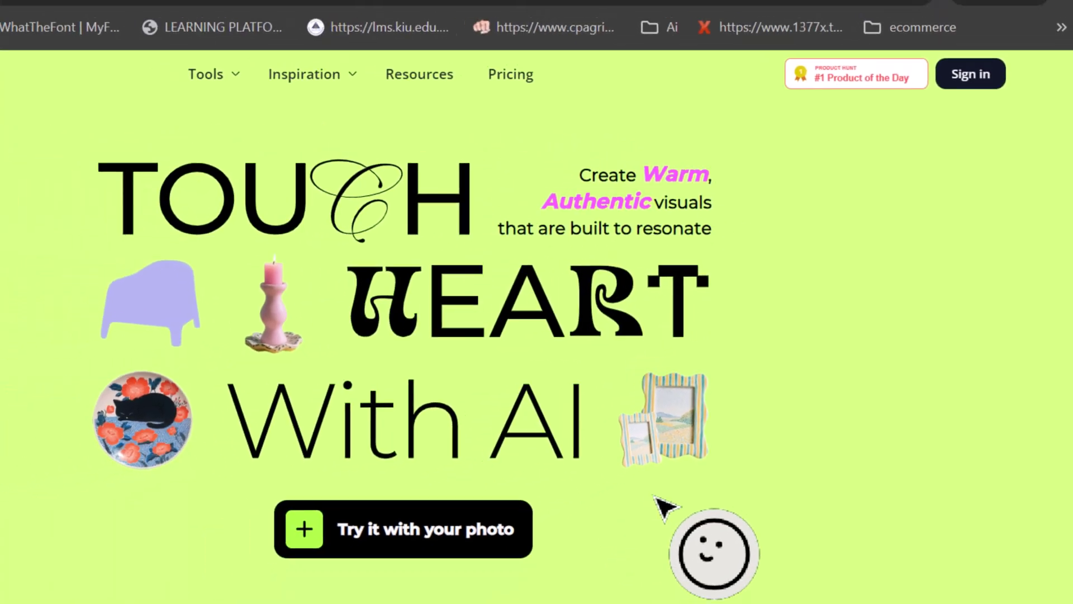
{"action": "scroll", "coordinate": [615, 601], "scroll_direction": "down", "scroll_amount": 5}
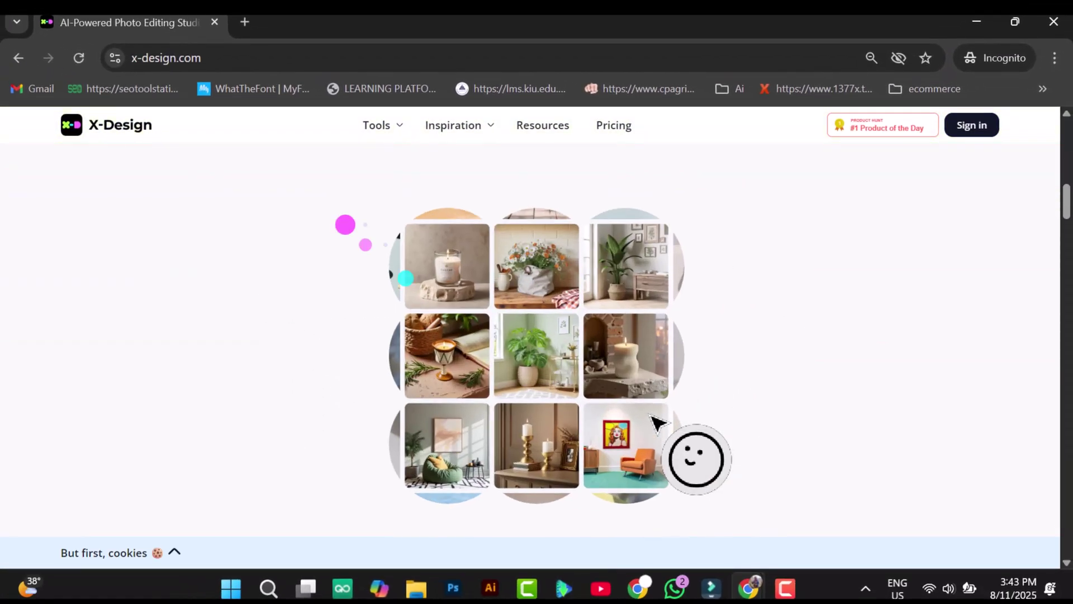
{"action": "scroll", "coordinate": [659, 423], "scroll_direction": "down", "scroll_amount": 3}
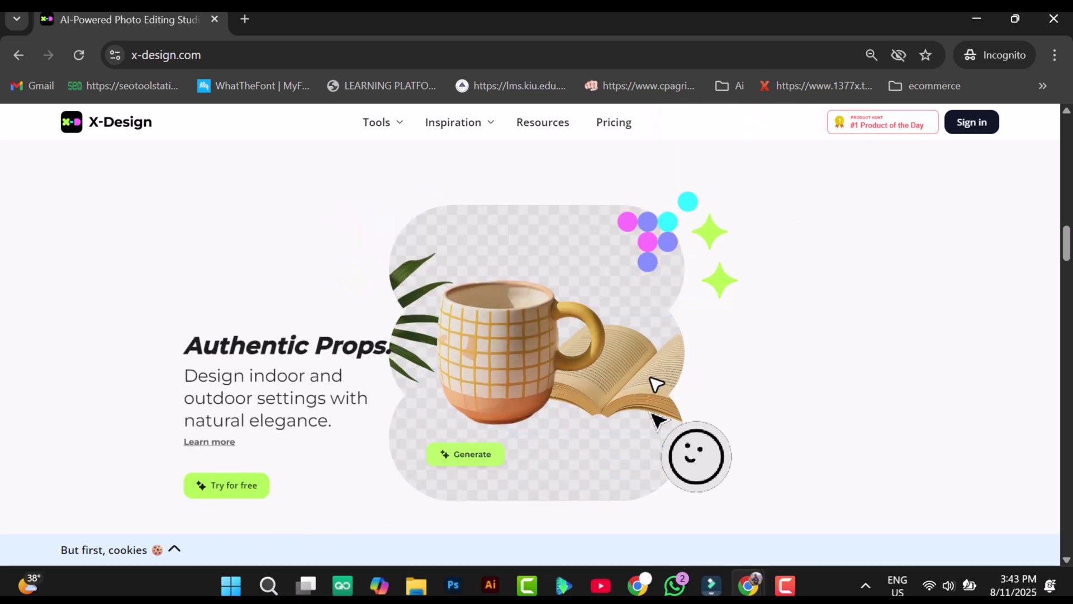
{"action": "scroll", "coordinate": [642, 436], "scroll_direction": "down", "scroll_amount": 5}
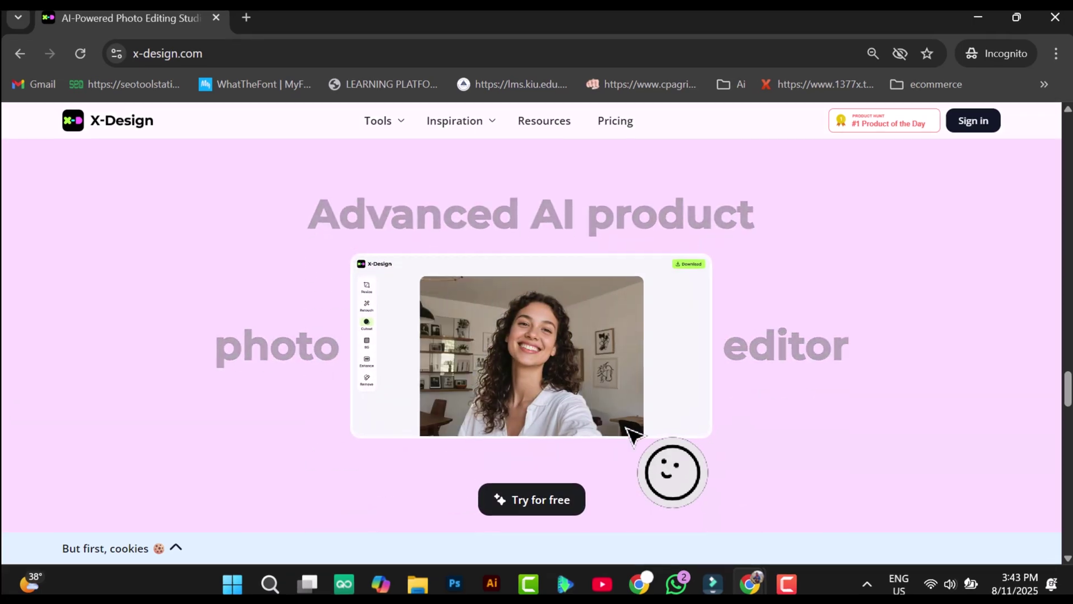
{"action": "scroll", "coordinate": [609, 413], "scroll_direction": "down", "scroll_amount": 5}
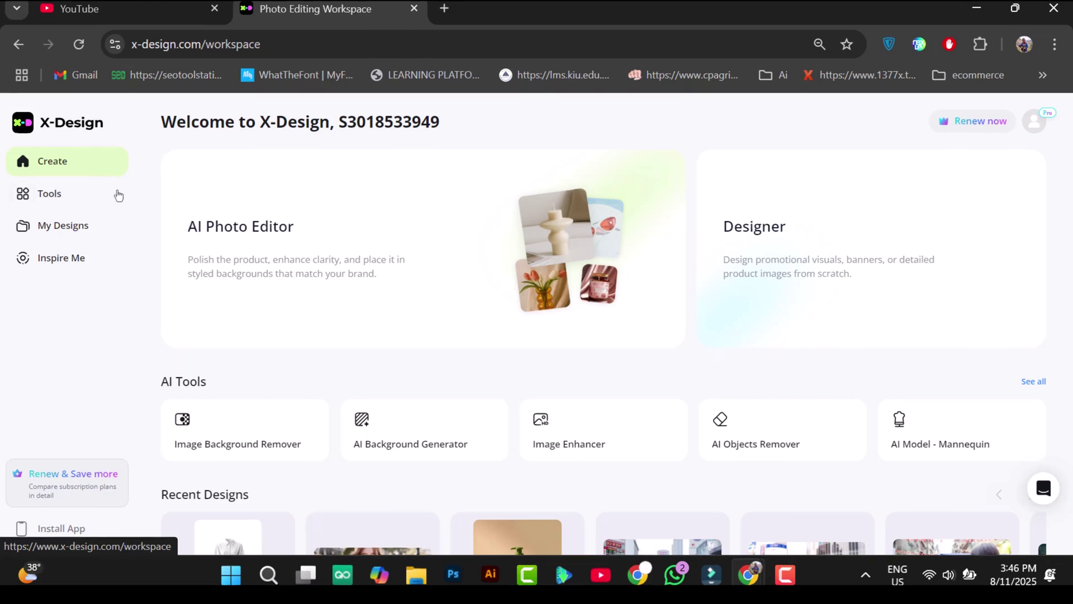
{"action": "mouse_move", "coordinate": [747, 296]}
{"action": "scroll", "coordinate": [798, 307], "scroll_direction": "down", "scroll_amount": 2}
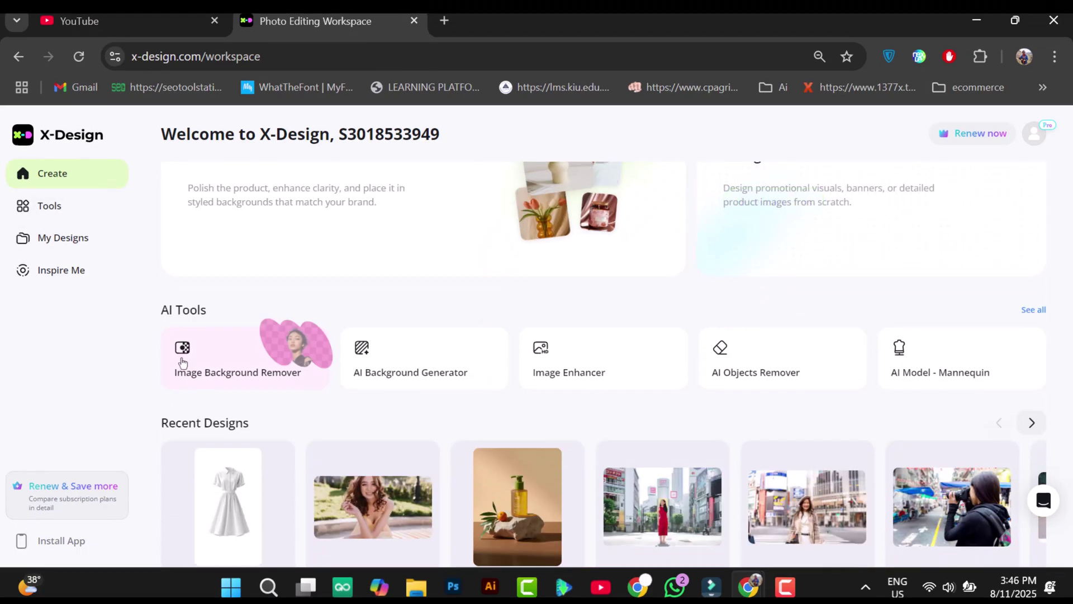
{"action": "scroll", "coordinate": [126, 402], "scroll_direction": "down", "scroll_amount": 8}
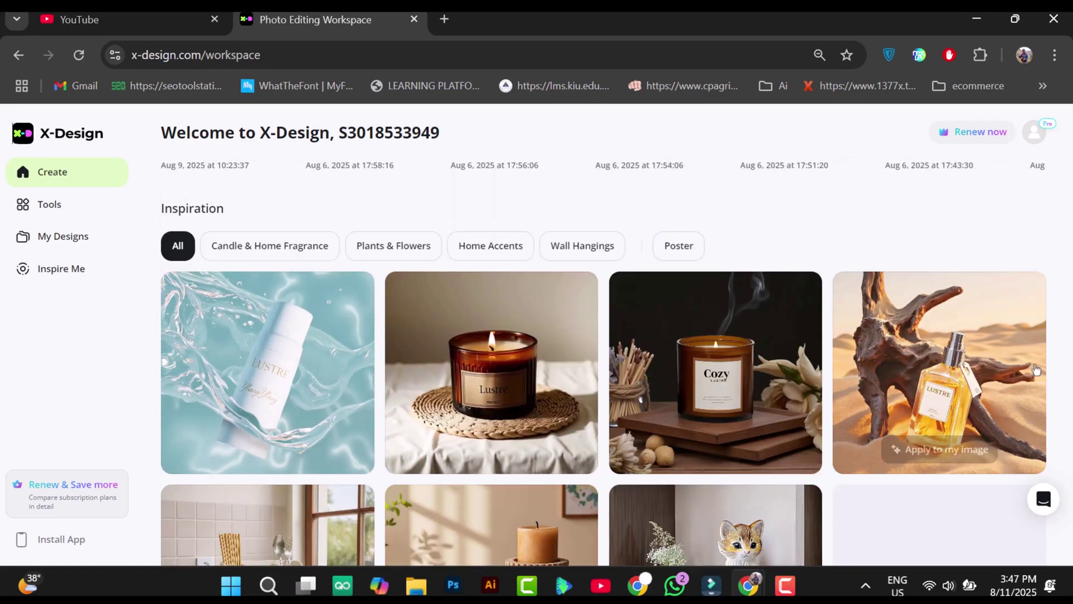
{"action": "scroll", "coordinate": [1062, 438], "scroll_direction": "down", "scroll_amount": 9}
{"action": "scroll", "coordinate": [1050, 328], "scroll_direction": "down", "scroll_amount": 5}
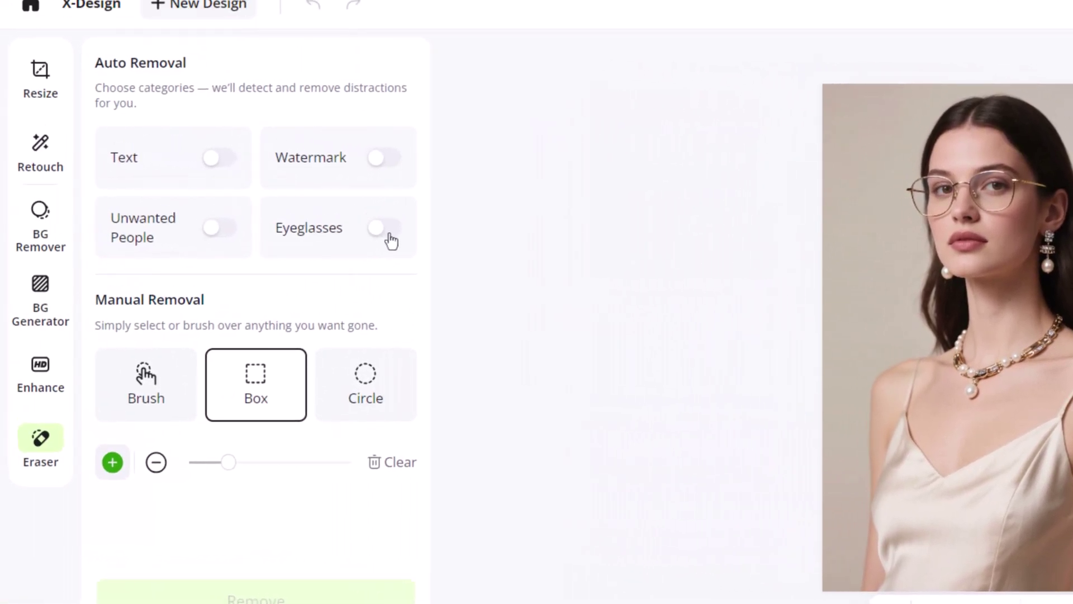
Turn on Eyeglasses removal to clear the glasses from the pearl-necklace portrait
{"action": "left_click", "coordinate": [389, 235]}
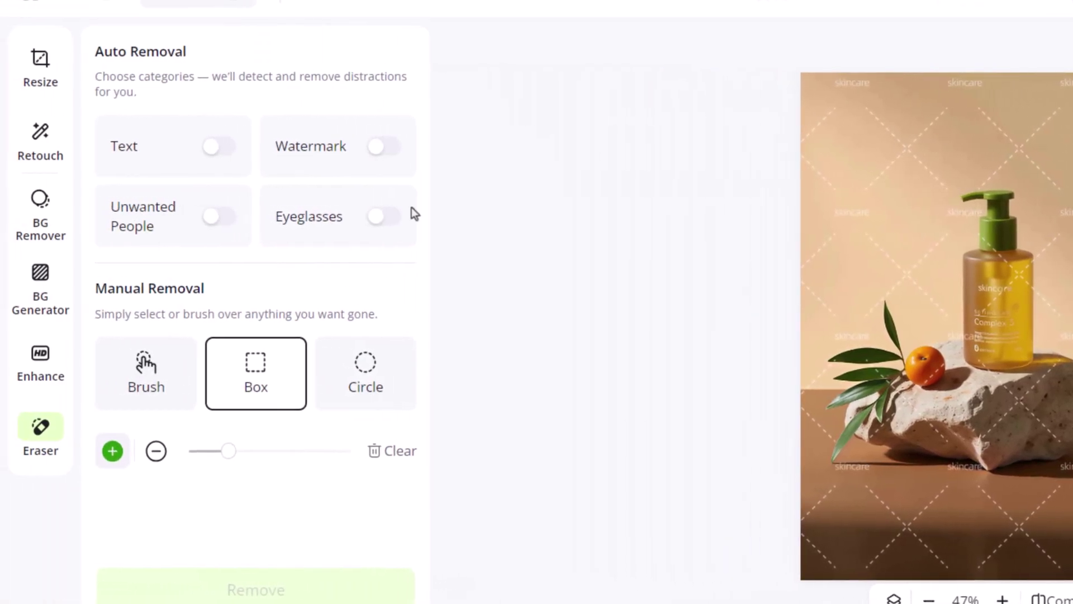
Remove the skincare photo's tiled watermarks, zoom to 70%, then strip the portrait's Watermarked text
{"action": "left_click", "coordinate": [383, 150]}
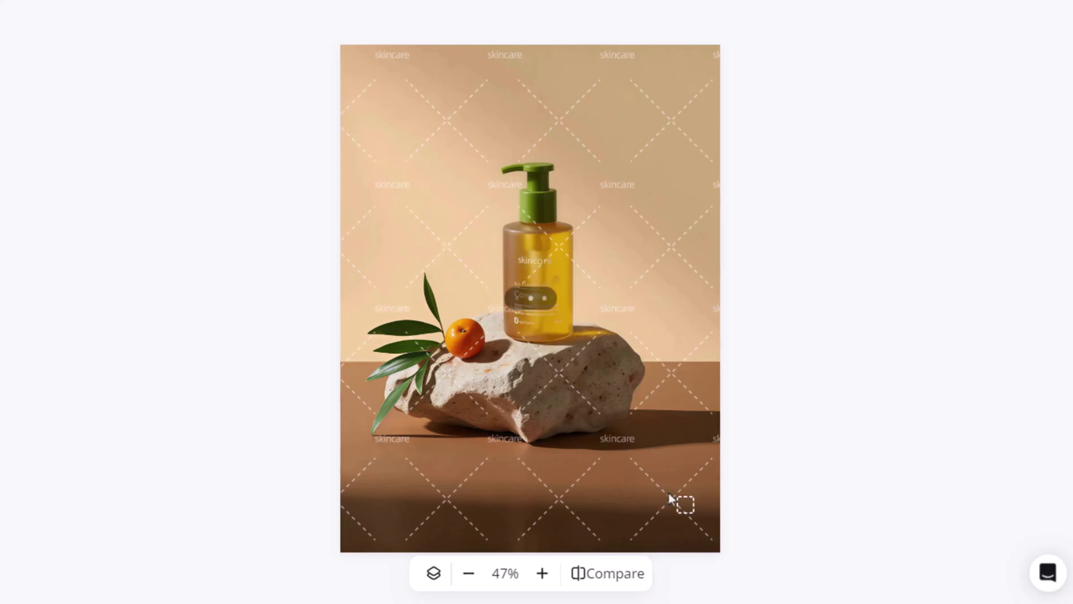
{"action": "left_click", "coordinate": [542, 573]}
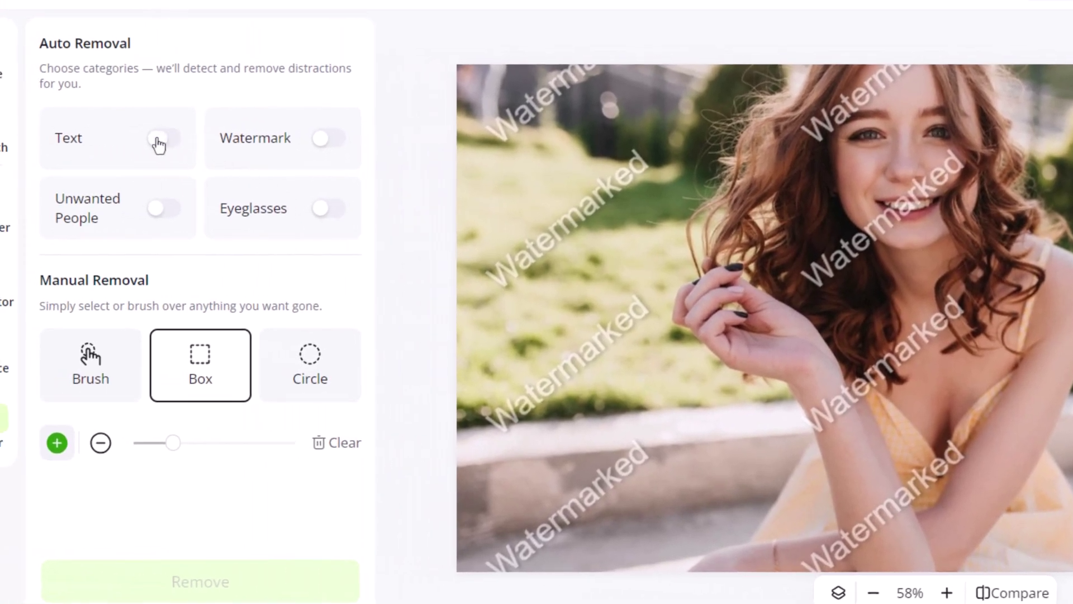
{"action": "left_click", "coordinate": [160, 140]}
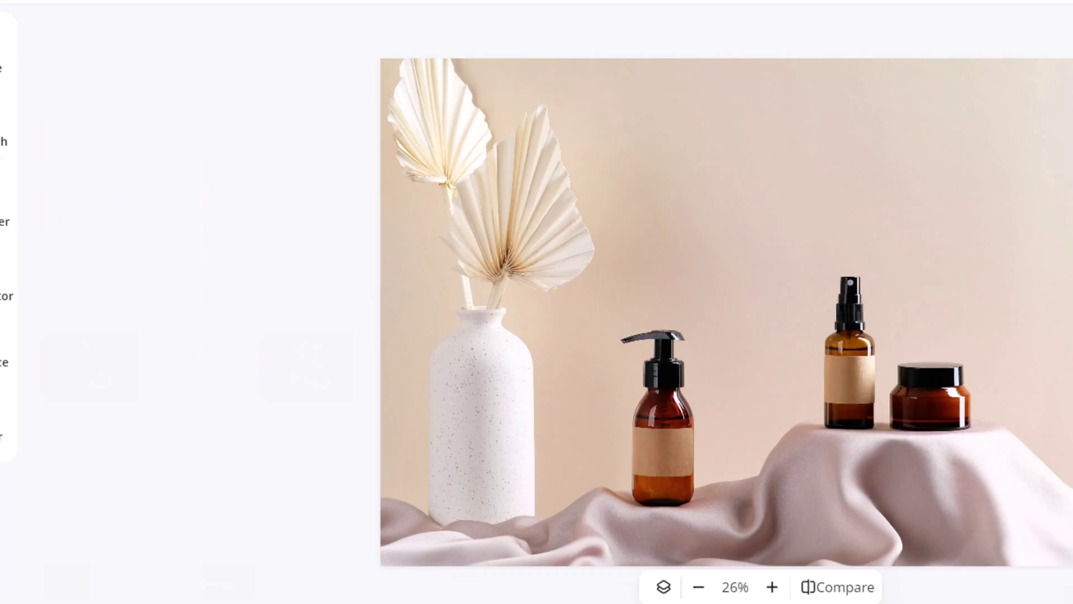
Brush over the spray bottle and the jar on the right and erase both
{"action": "left_click", "coordinate": [11, 438]}
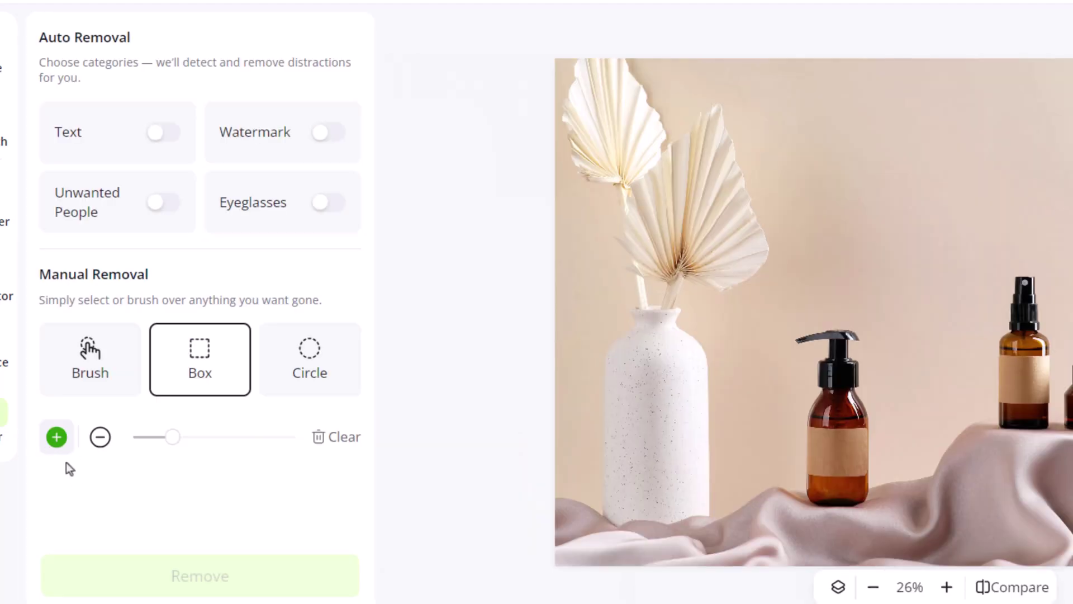
{"action": "left_click", "coordinate": [102, 378]}
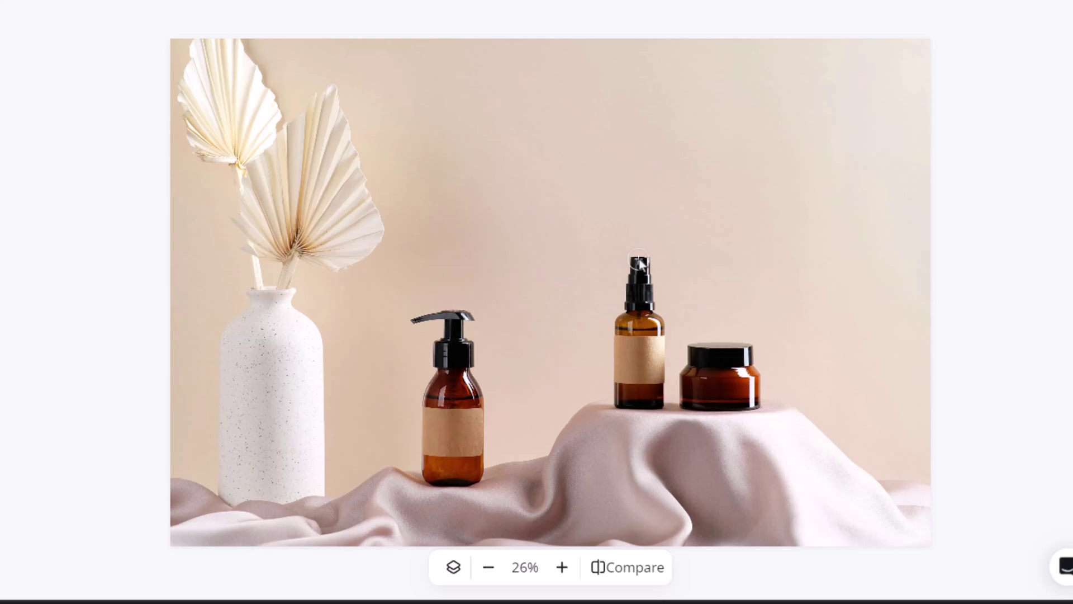
{"action": "mouse_move", "coordinate": [638, 263]}
{"action": "left_mouse_down"}
{"action": "mouse_move", "coordinate": [625, 342]}
{"action": "mouse_move", "coordinate": [659, 399]}
{"action": "mouse_move", "coordinate": [648, 326]}
{"action": "mouse_move", "coordinate": [640, 395]}
{"action": "left_mouse_up"}
{"action": "mouse_move", "coordinate": [721, 341]}
{"action": "left_mouse_down"}
{"action": "mouse_move", "coordinate": [694, 401]}
{"action": "mouse_move", "coordinate": [725, 394]}
{"action": "mouse_move", "coordinate": [677, 415]}
{"action": "left_mouse_up"}
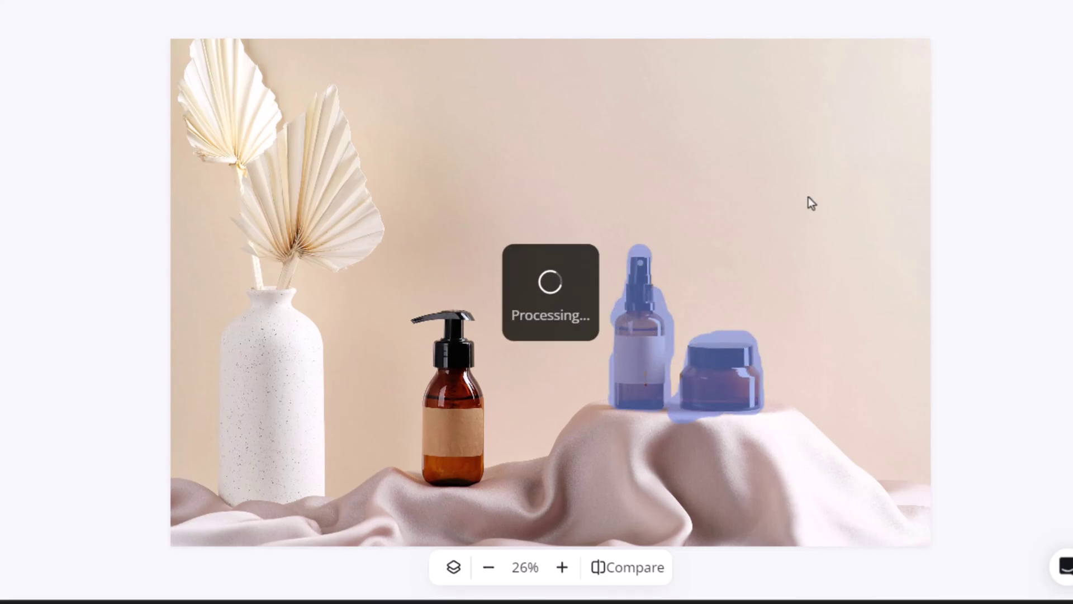
{"action": "left_click", "coordinate": [625, 581]}
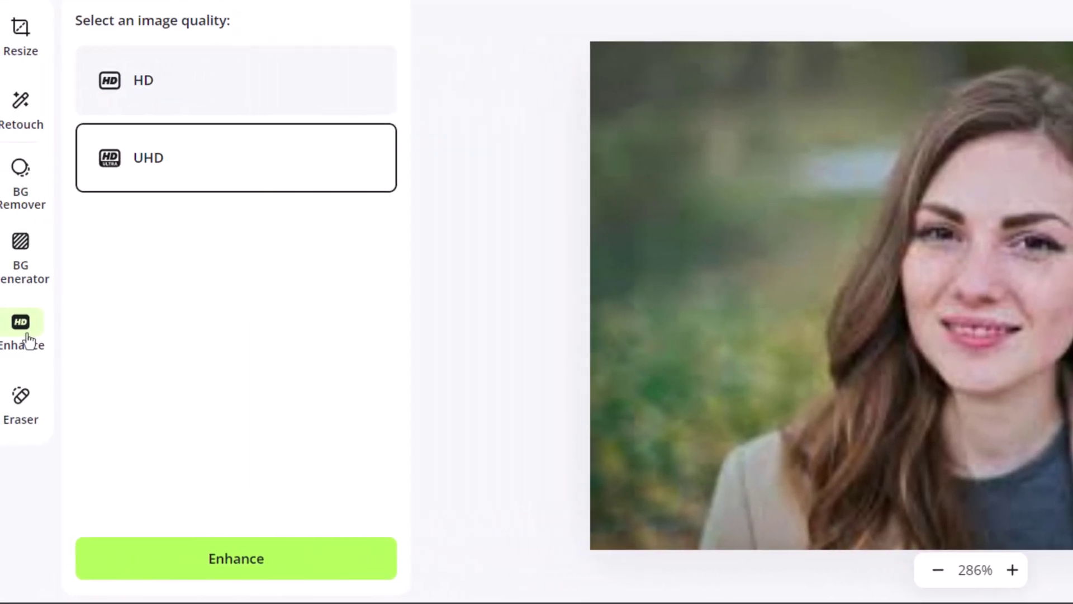
Enhance the blurry beige-blazer portrait at UHD quality
{"action": "left_click", "coordinate": [235, 71]}
{"action": "left_click", "coordinate": [218, 170]}
{"action": "left_click", "coordinate": [258, 565]}
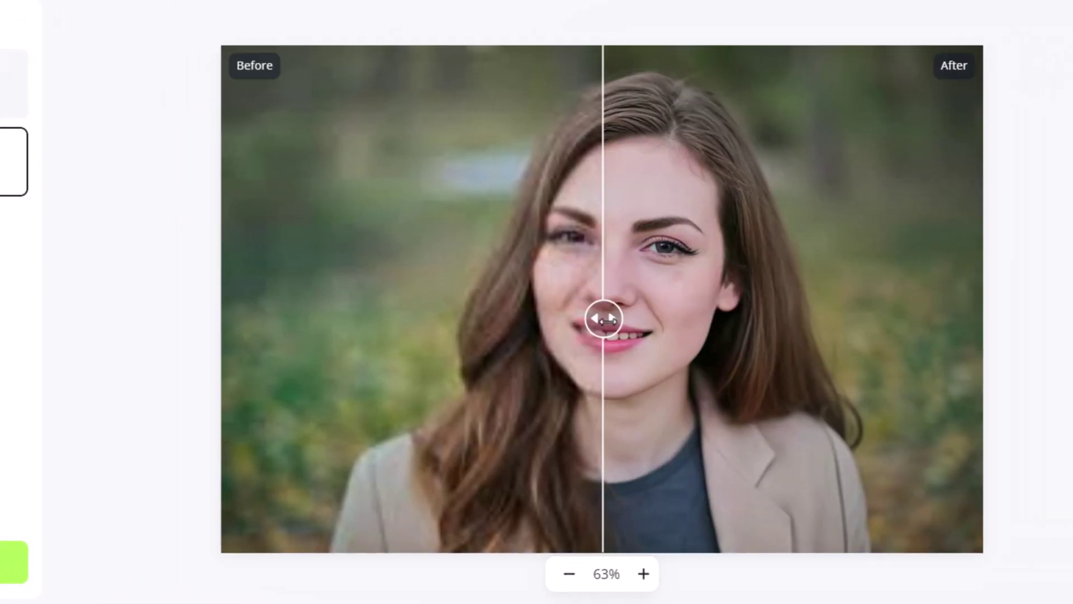
Compare the original and enhanced portrait with the Before/After slider, zooming between 60% and 80%
{"action": "left_click_drag", "start_coordinate": [603, 319], "coordinate": [220, 343]}
{"action": "left_click", "coordinate": [645, 576]}
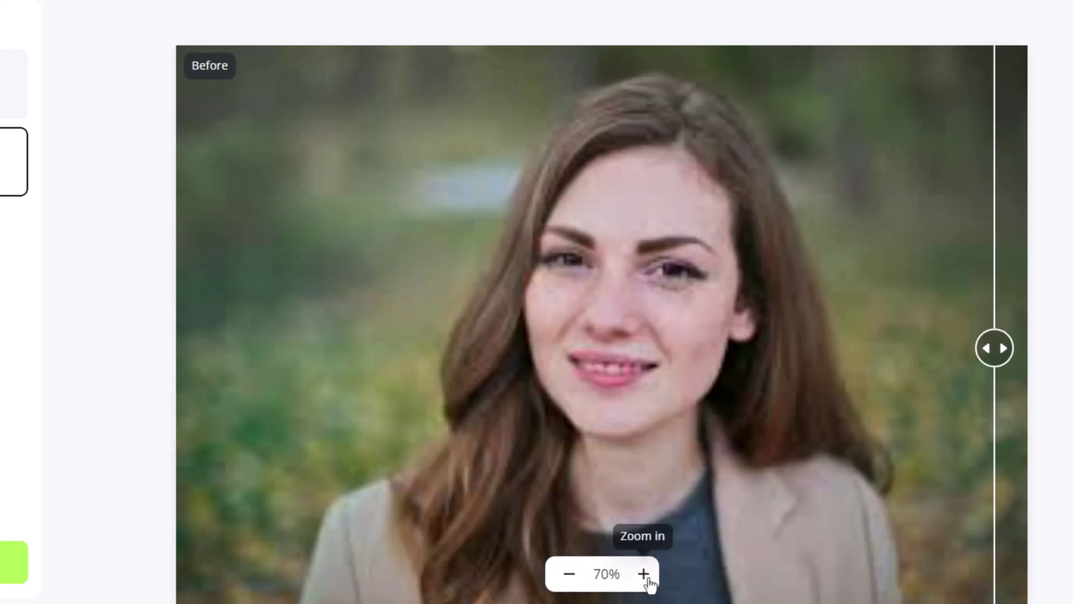
{"action": "left_click", "coordinate": [644, 575]}
{"action": "left_click_drag", "start_coordinate": [1044, 391], "coordinate": [126, 474]}
{"action": "left_click", "coordinate": [569, 574]}
{"action": "left_click", "coordinate": [569, 573]}
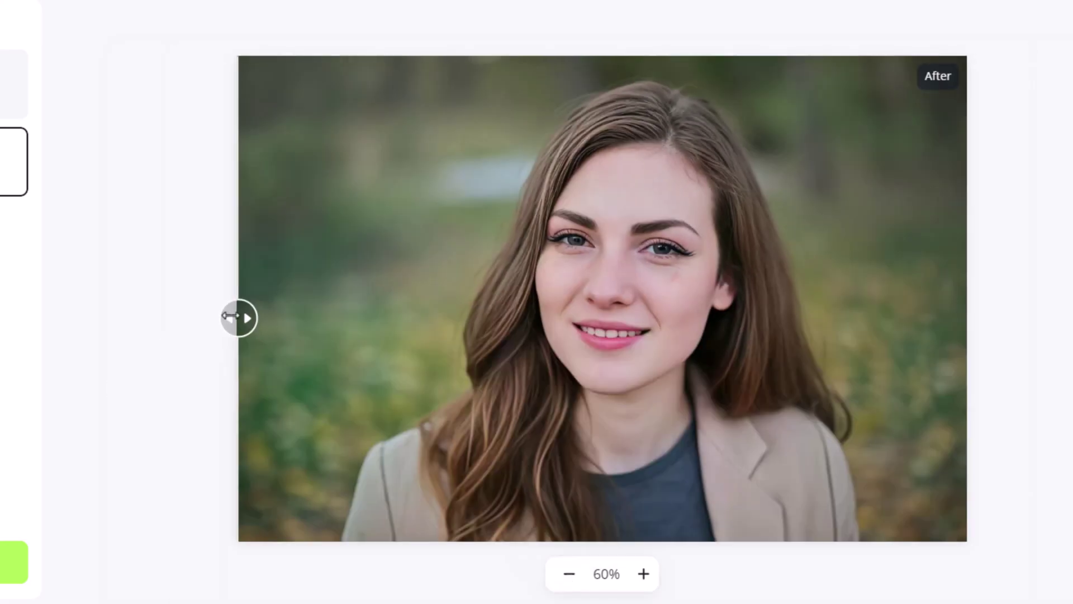
{"action": "left_click_drag", "start_coordinate": [230, 315], "coordinate": [315, 422]}
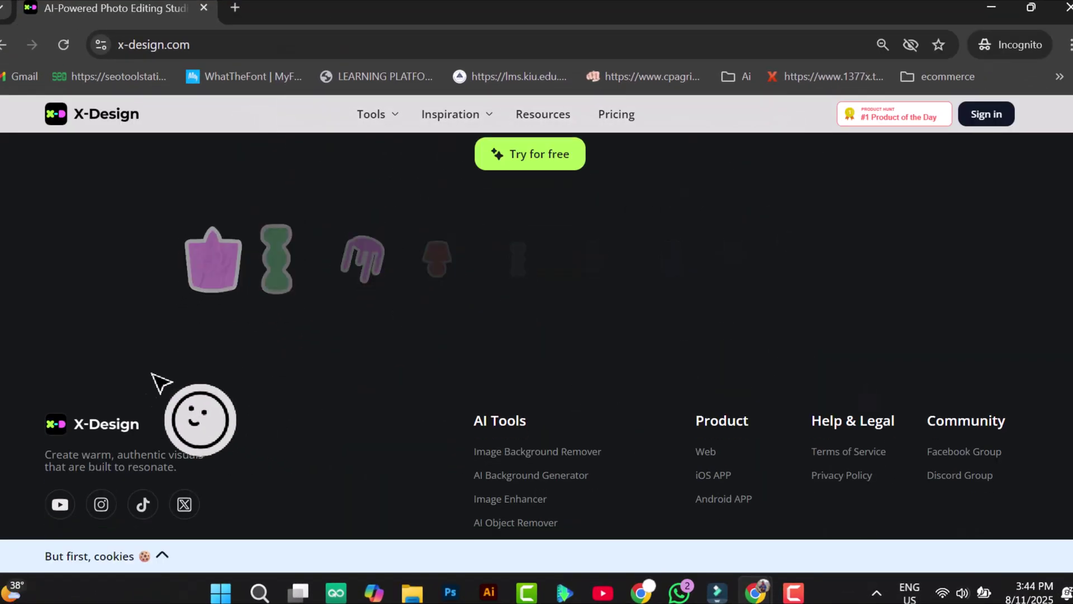
{"action": "scroll", "coordinate": [838, 358], "scroll_direction": "up", "scroll_amount": 3}
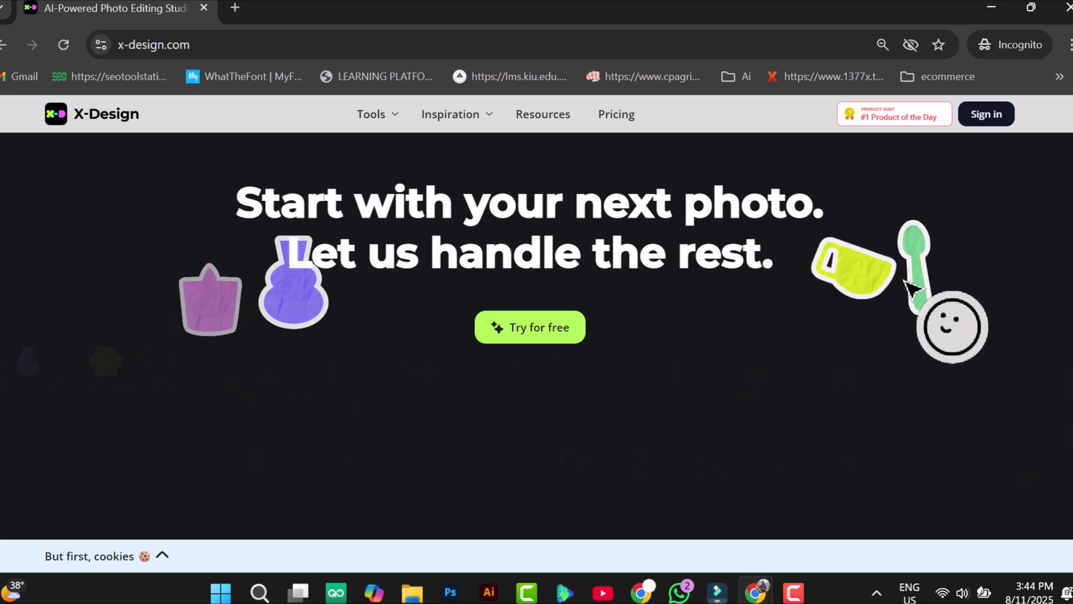
{"action": "scroll", "coordinate": [536, 336], "scroll_direction": "up", "scroll_amount": 2}
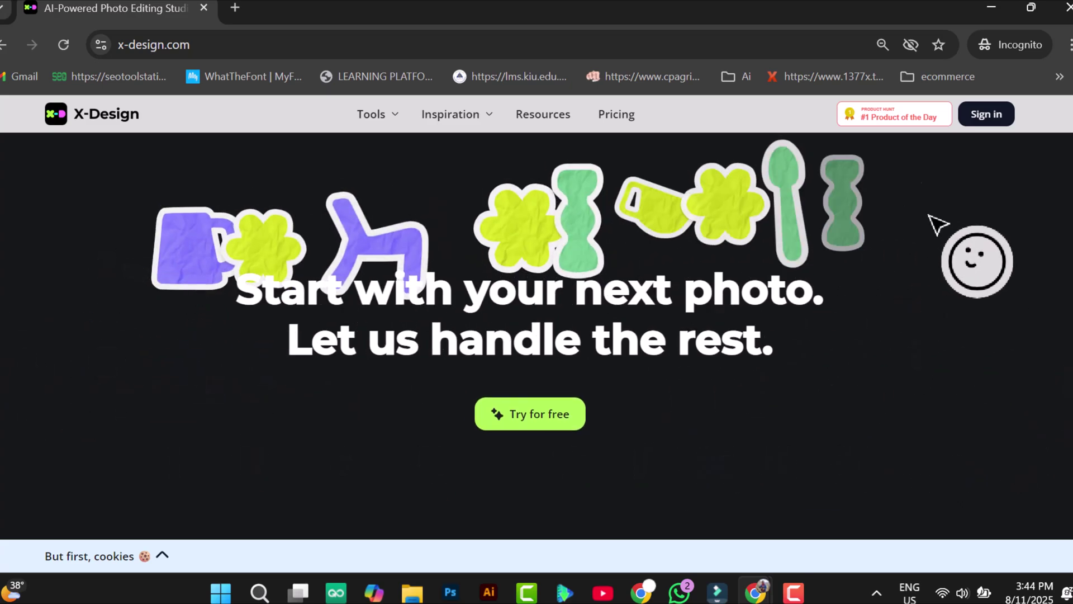
{"action": "scroll", "coordinate": [930, 215], "scroll_direction": "up", "scroll_amount": 3}
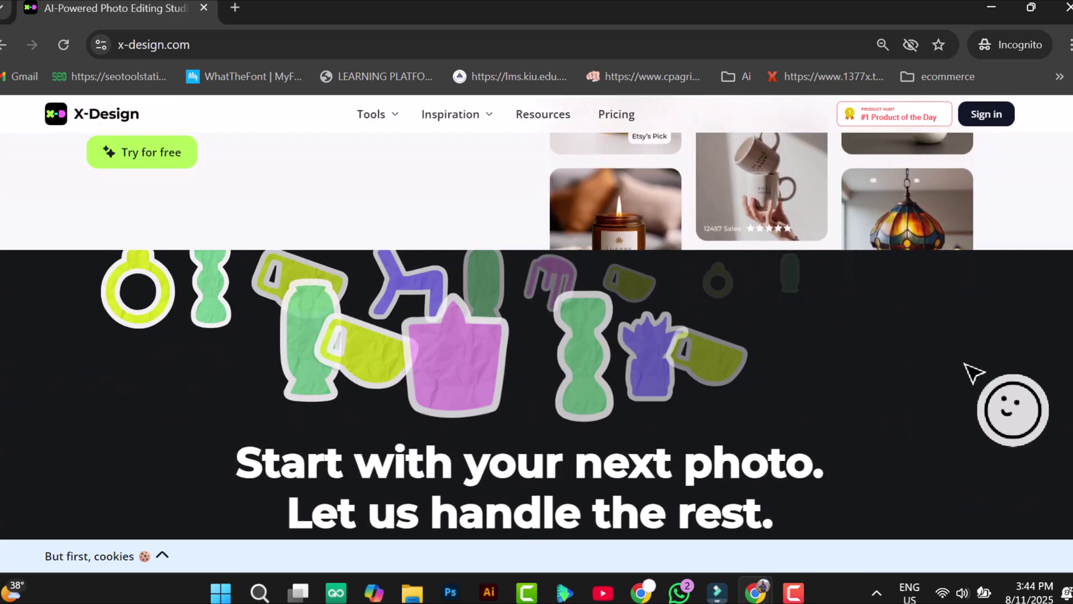